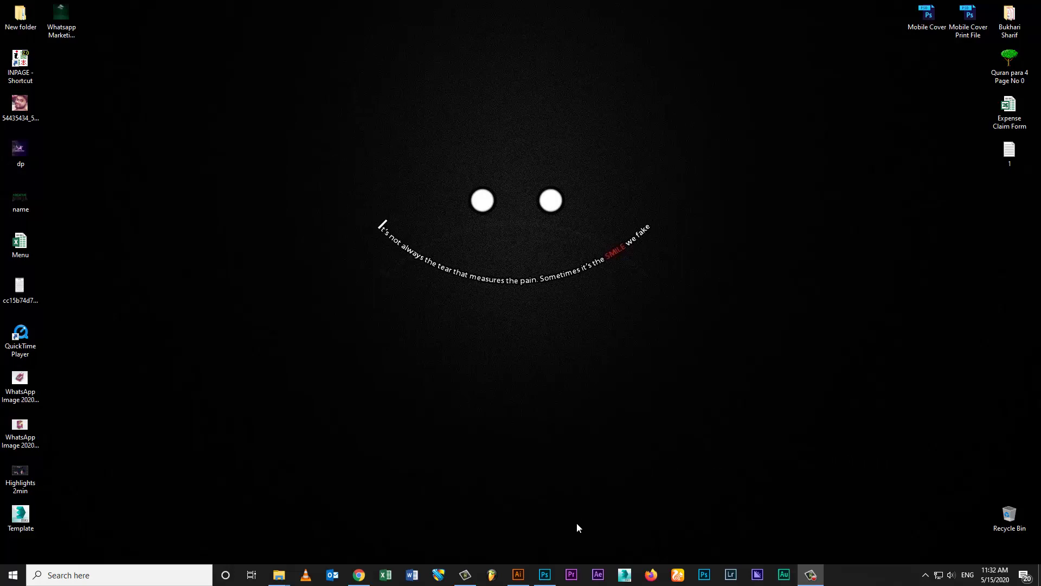
# Step: In the pouch mockup document, rename the Mockup layer to 'Chips Pouch Mockup'
pyautogui.click(547, 574)
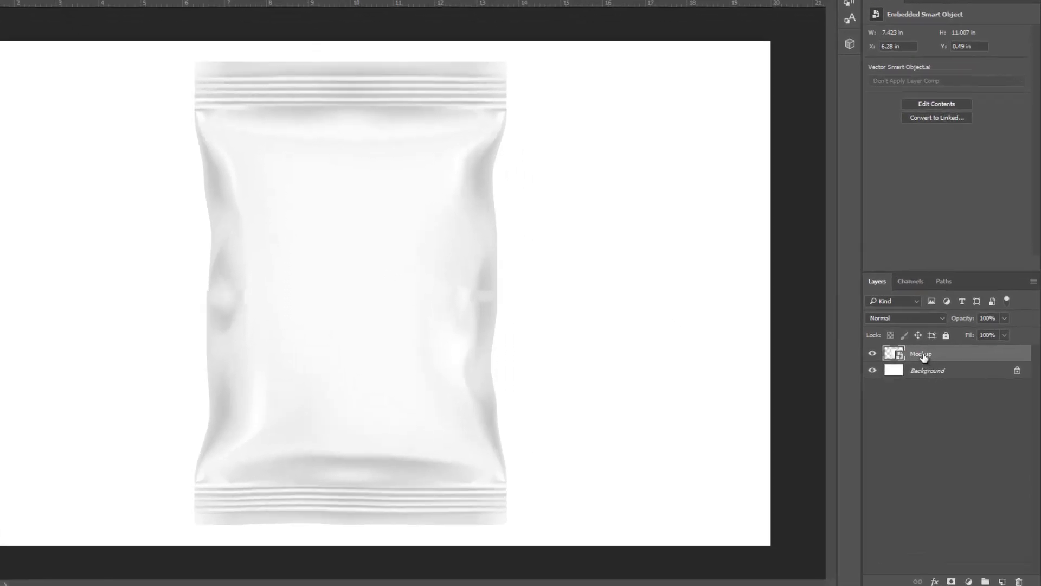
pyautogui.doubleClick(936, 358)
pyautogui.click(894, 343)
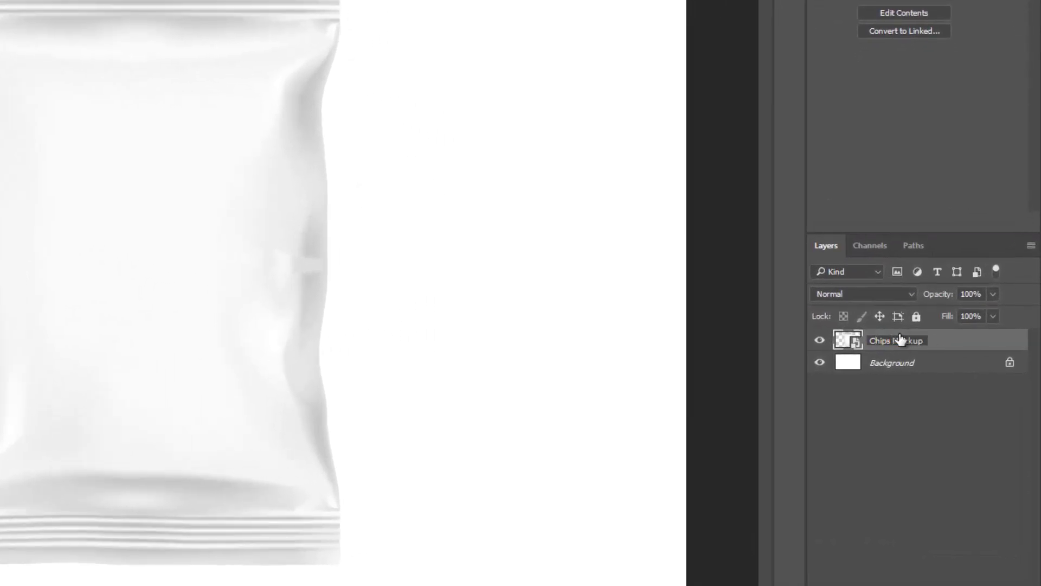
pyautogui.write('Pouch')
pyautogui.press('Return')
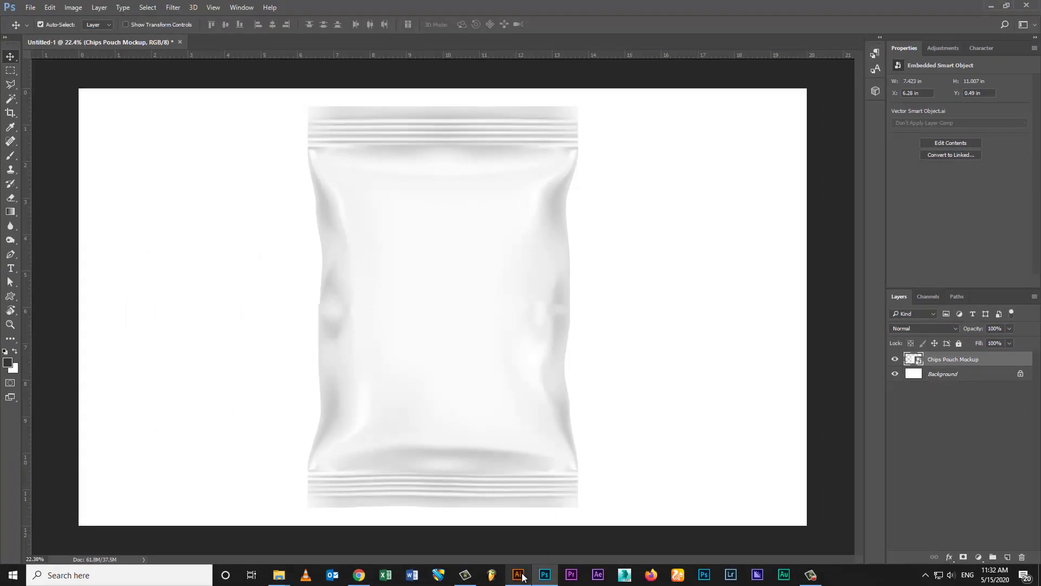
pyautogui.click(521, 575)
pyautogui.click(362, 307)
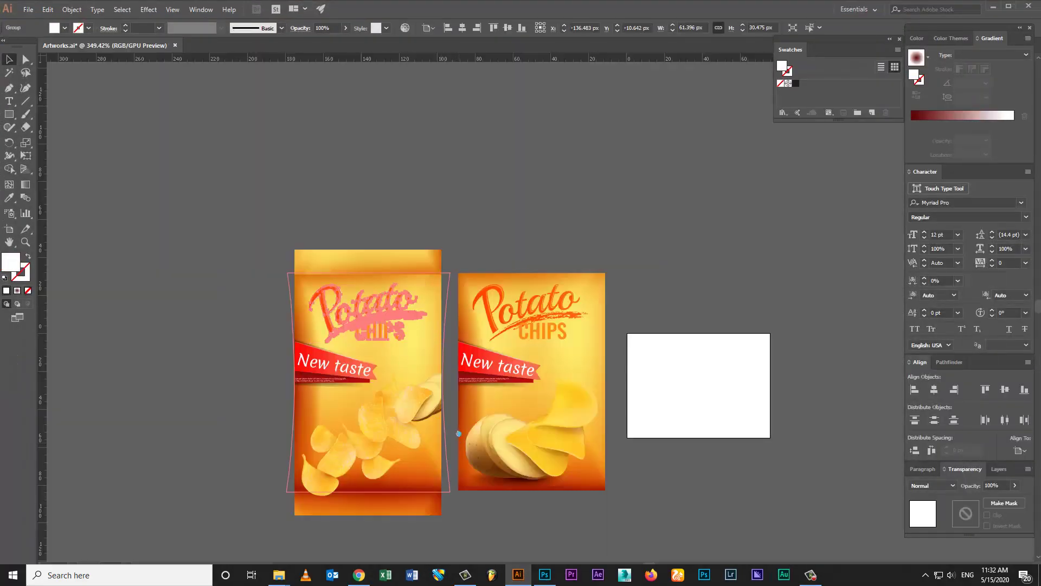
pyautogui.scroll(-2, 379, 352)
pyautogui.click(535, 495)
pyautogui.press('z')
pyautogui.click(341, 439)
pyautogui.press('v')
pyautogui.click(425, 424)
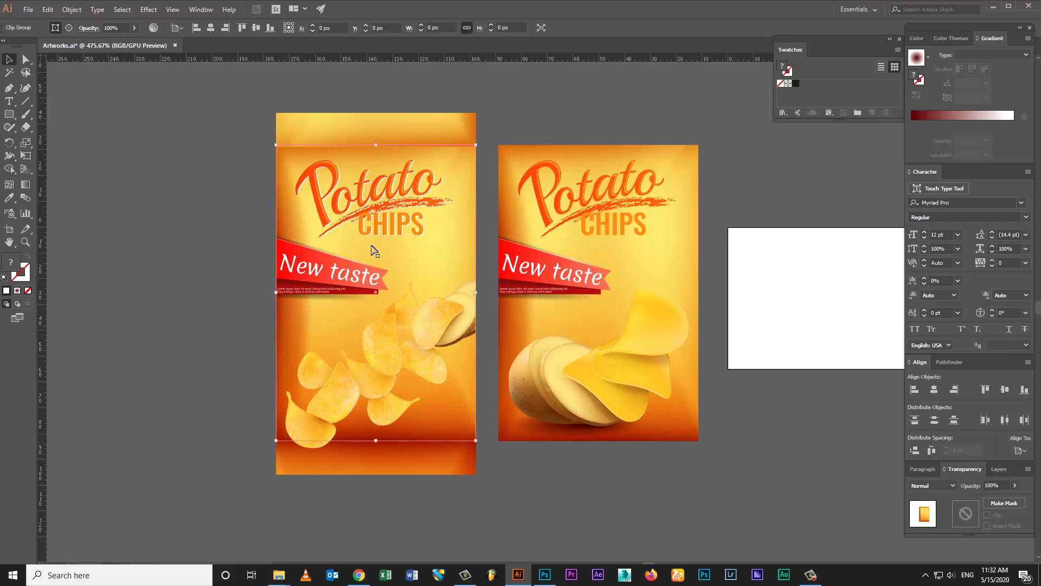
pyautogui.click(172, 291)
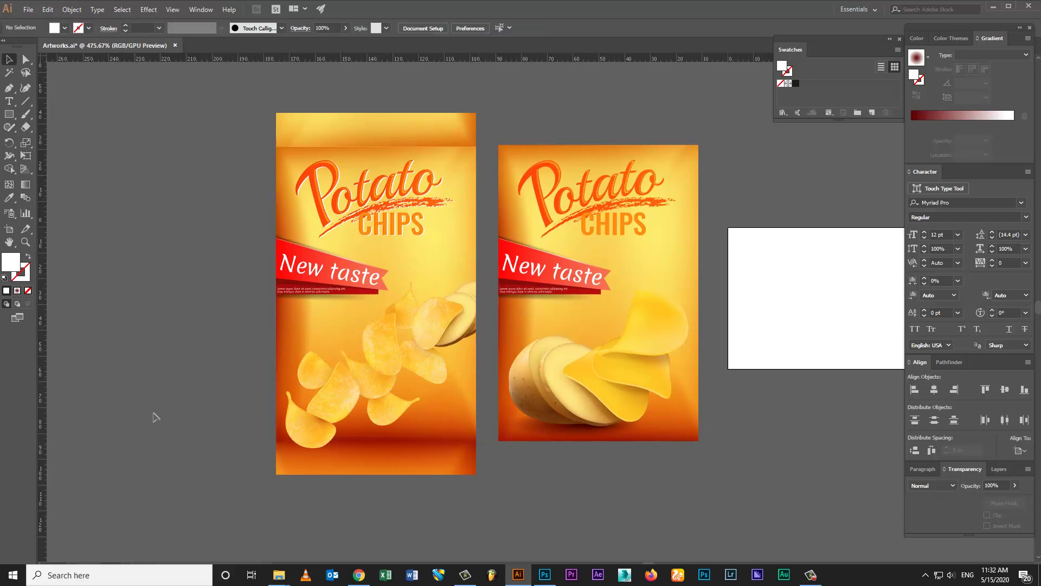
pyautogui.scroll(-1, 137, 428)
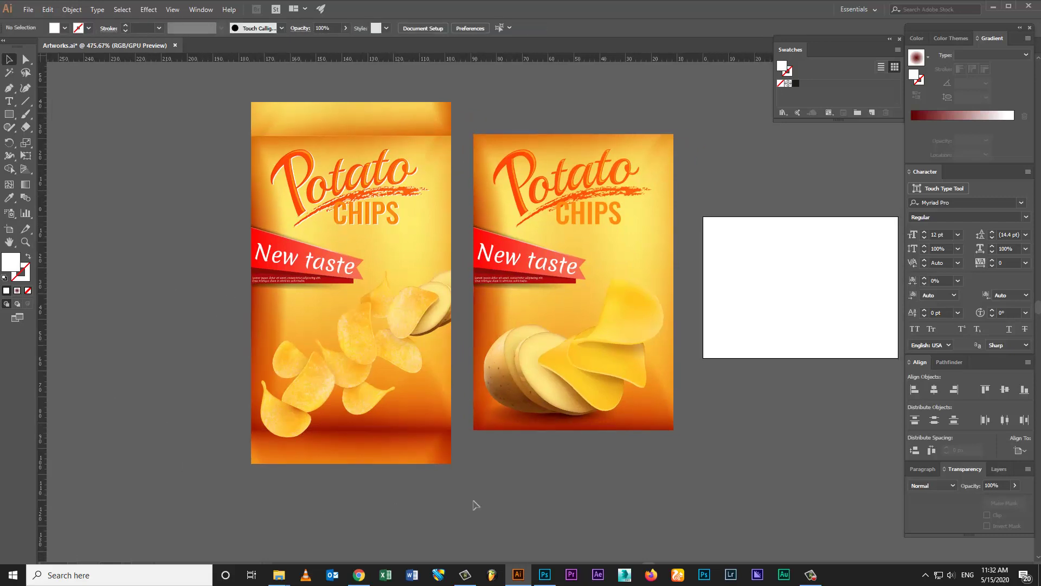
pyautogui.click(545, 575)
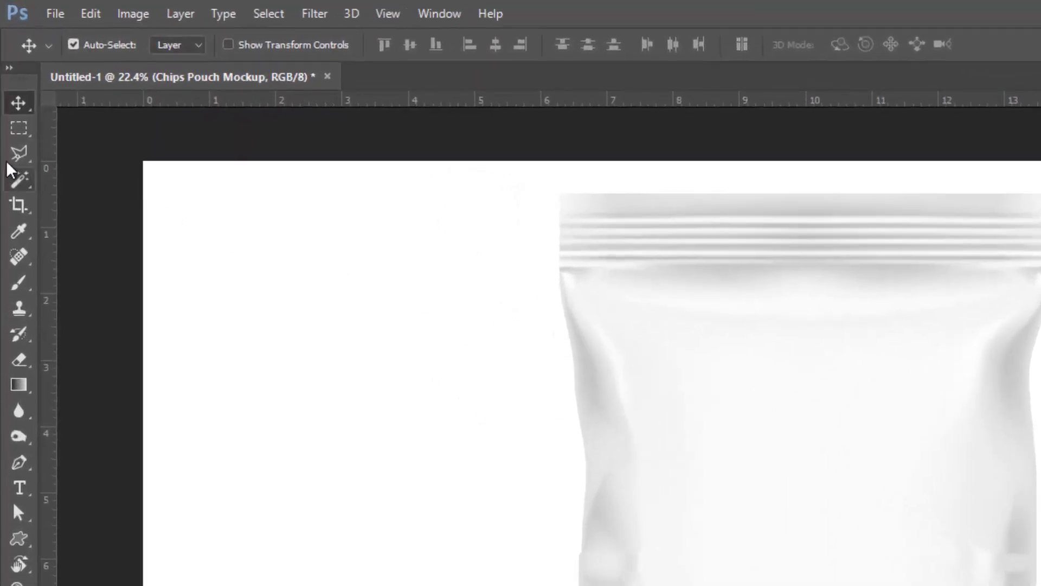
# Step: Marquee-select the whole pouch and fill it with black on a new Layer 1
pyautogui.click(18, 128)
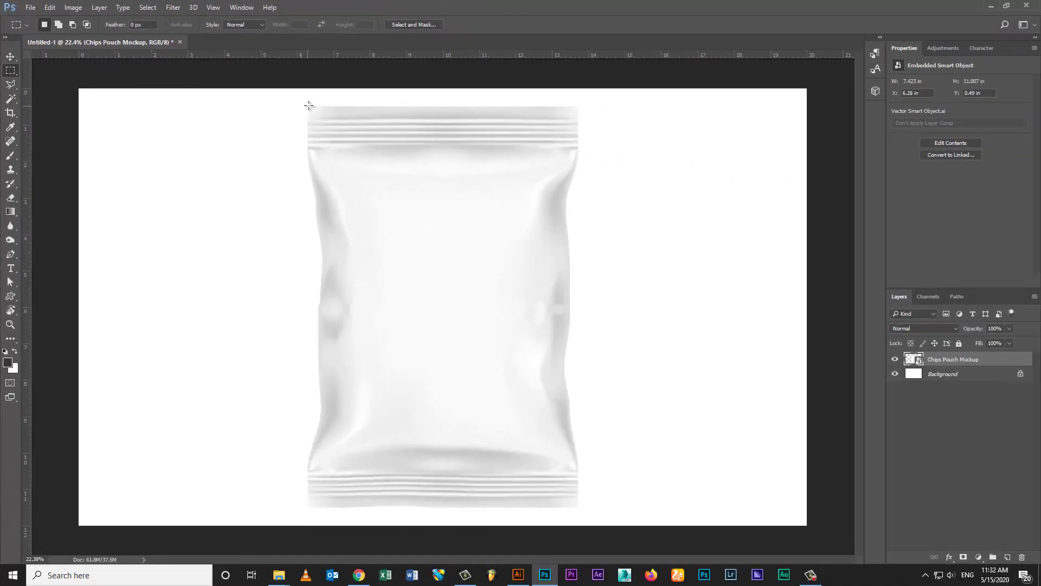
pyautogui.moveTo(309, 108); pyautogui.dragTo(578, 507)
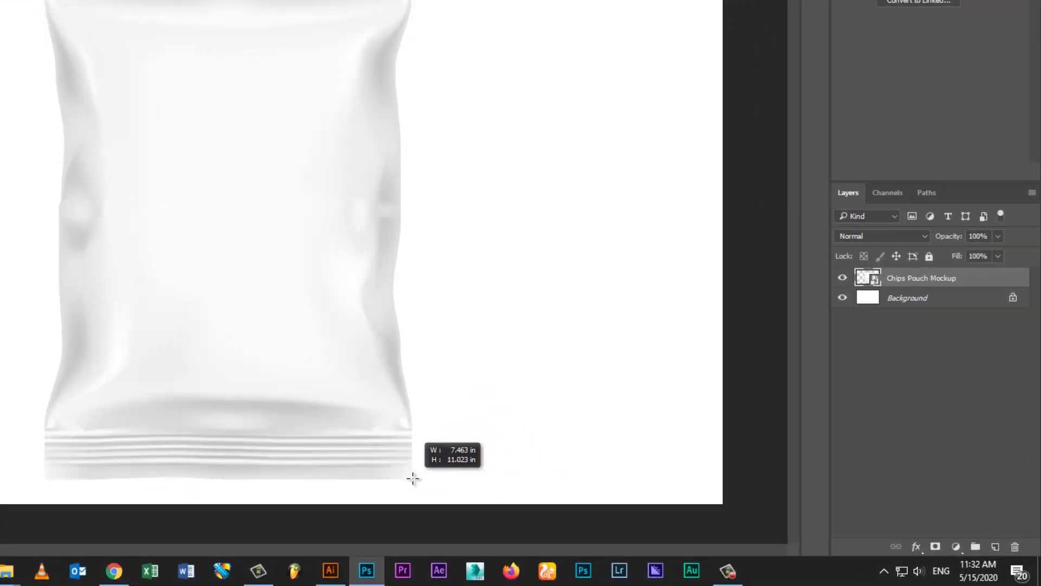
pyautogui.moveTo(412, 478); pyautogui.dragTo(413, 478)
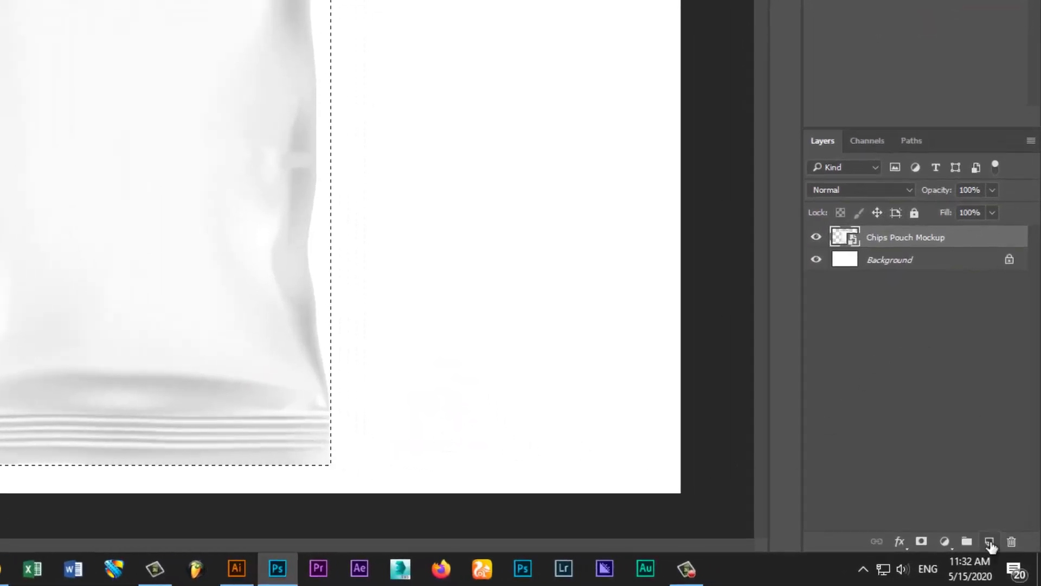
pyautogui.click(989, 542)
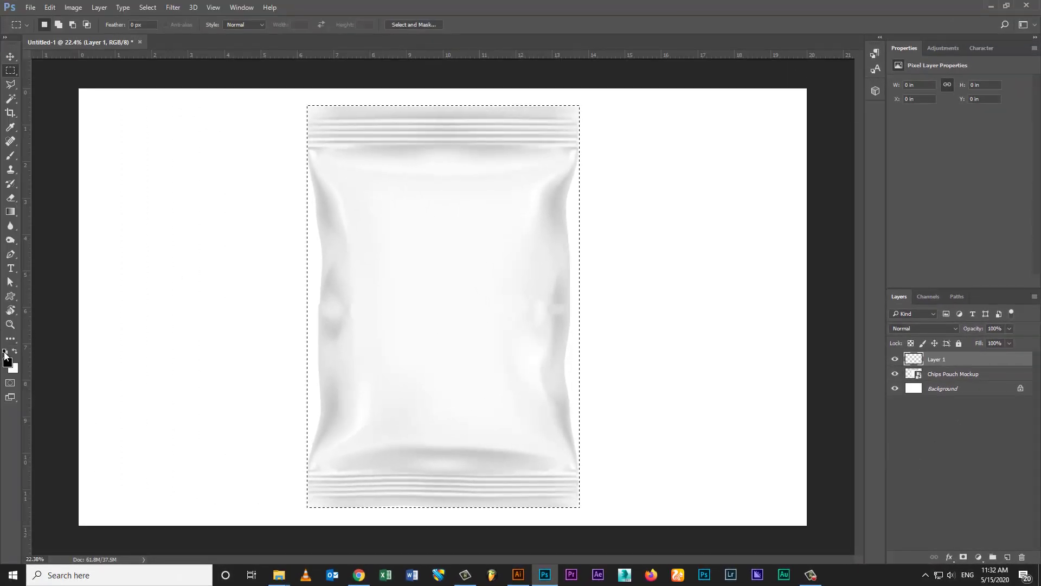
pyautogui.hotkey('alt', 'BackSpace')
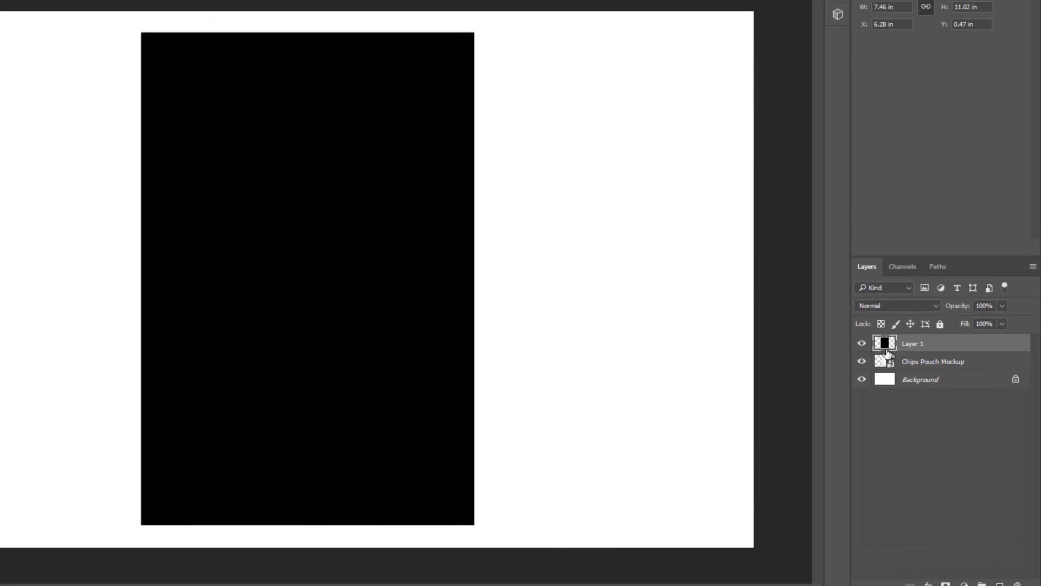
# Step: Rename Layer 1 to 'Link Layer', correcting a typo in the name
pyautogui.doubleClick(915, 344)
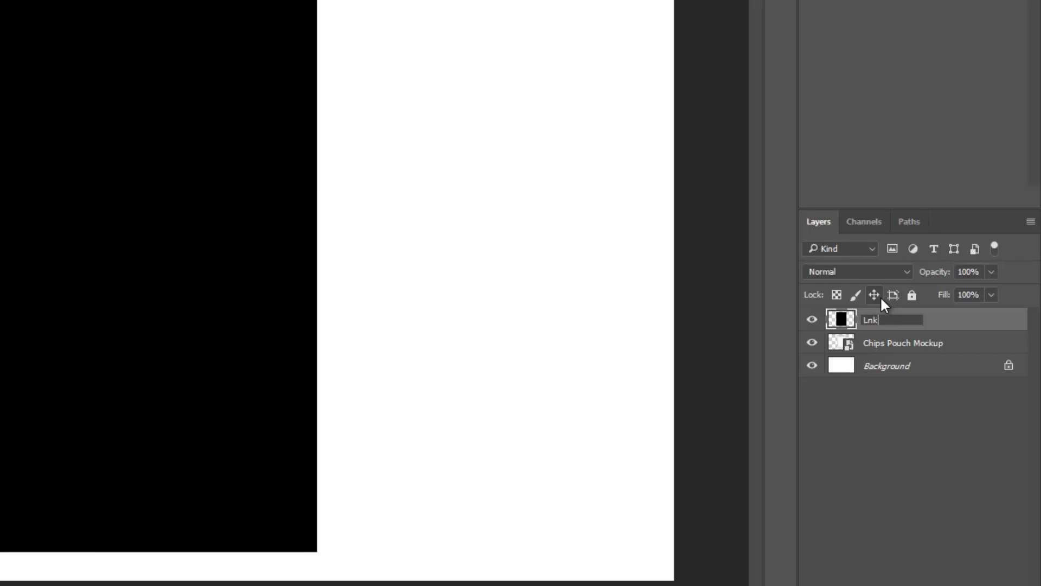
pyautogui.write('er')
pyautogui.press('Return')
pyautogui.doubleClick(867, 322)
pyautogui.click(868, 321)
pyautogui.write('i')
pyautogui.rightClick(877, 324)
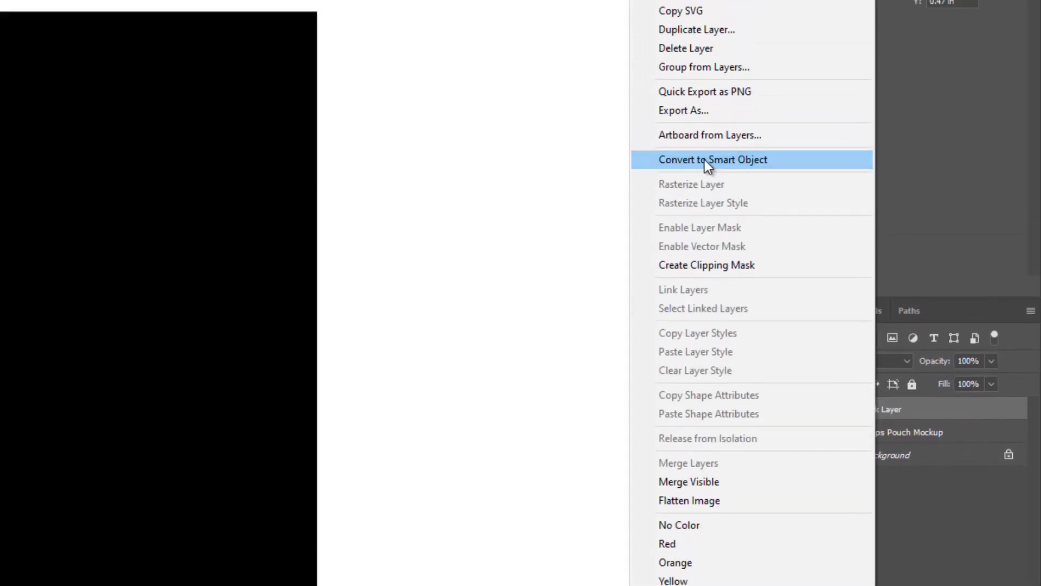
# Step: Convert Link Layer to a smart object and switch to the Illustrator chips artwork
pyautogui.click(704, 159)
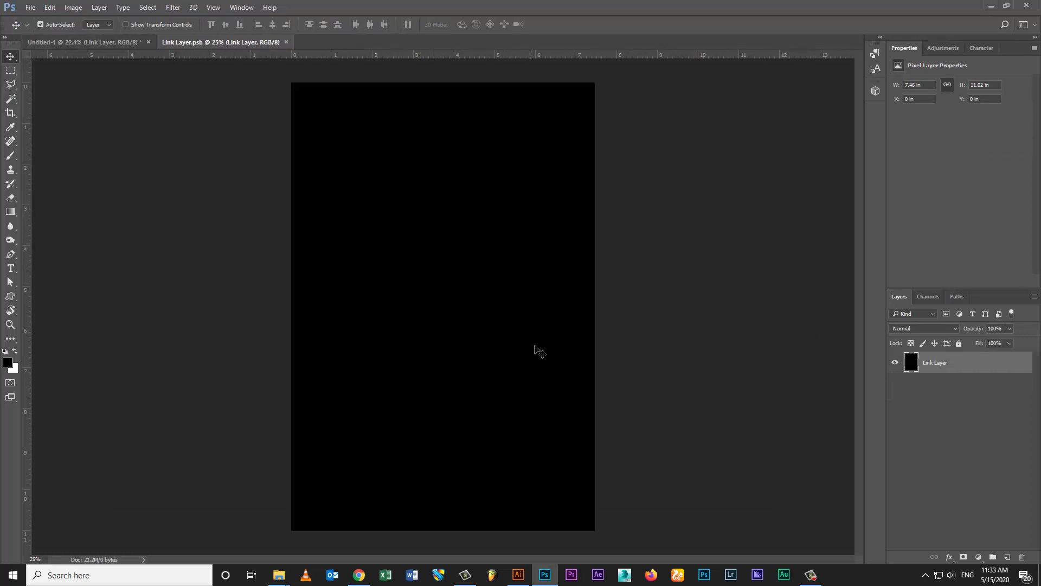
pyautogui.click(518, 575)
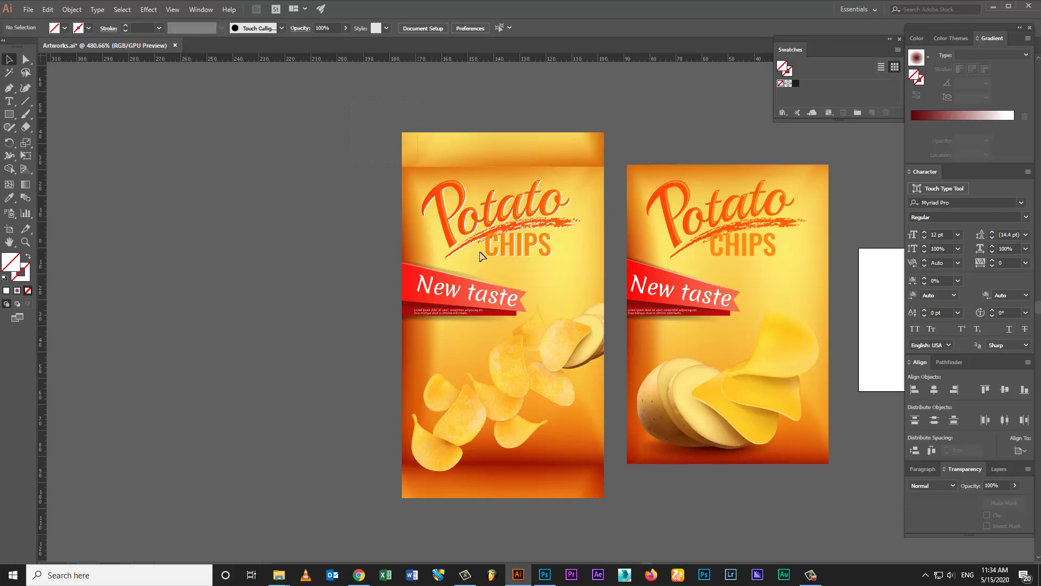
# Step: Copy the left Potato Chips package design and go back to Link Layer.psb
pyautogui.click(613, 529)
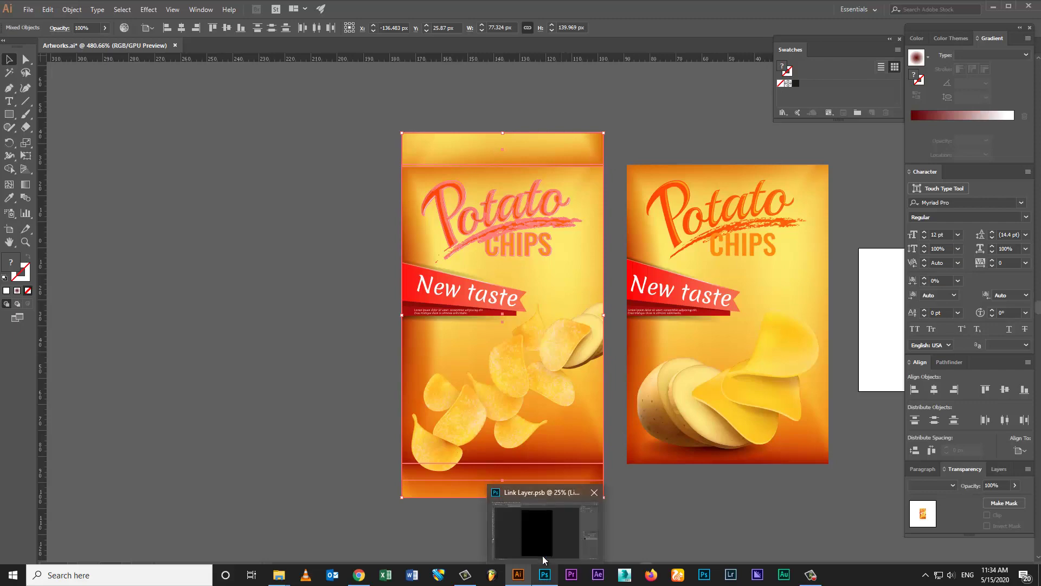
pyautogui.click(545, 575)
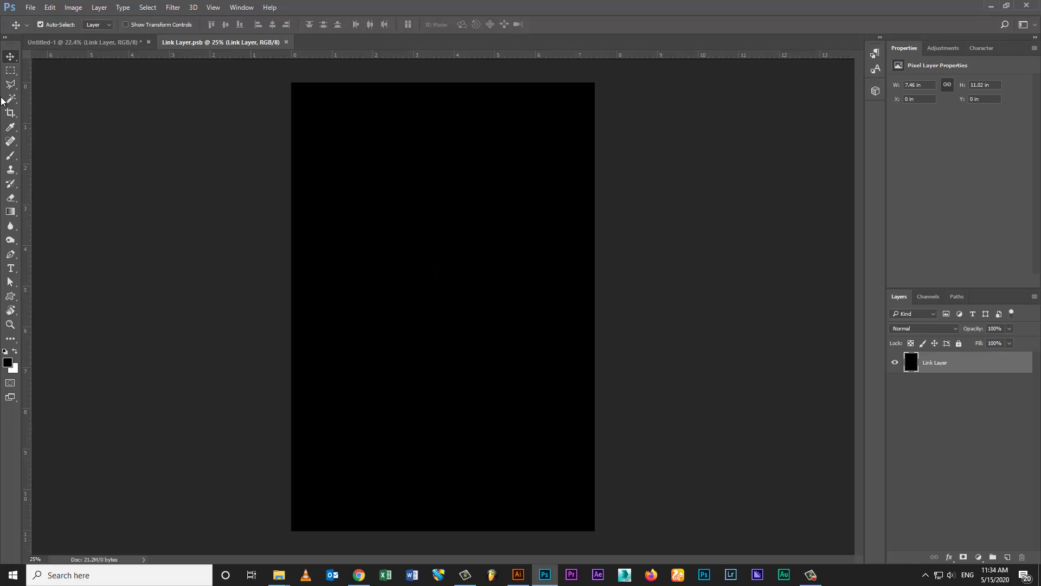
# Step: Paste the chips artwork as a smart object and scale it to about 573% over the canvas
pyautogui.hotkey('ctrl', 'v')
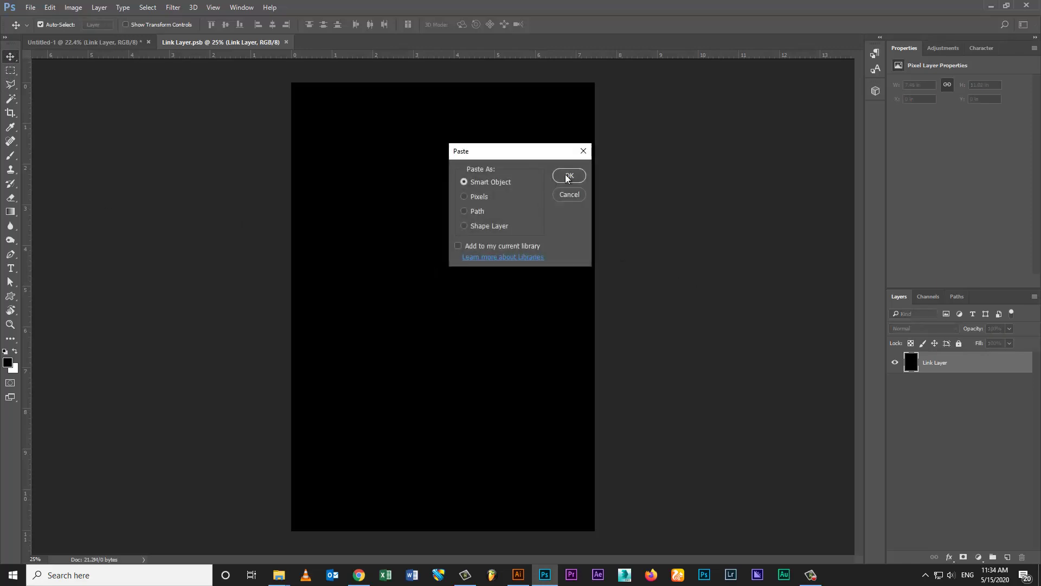
pyautogui.click(569, 176)
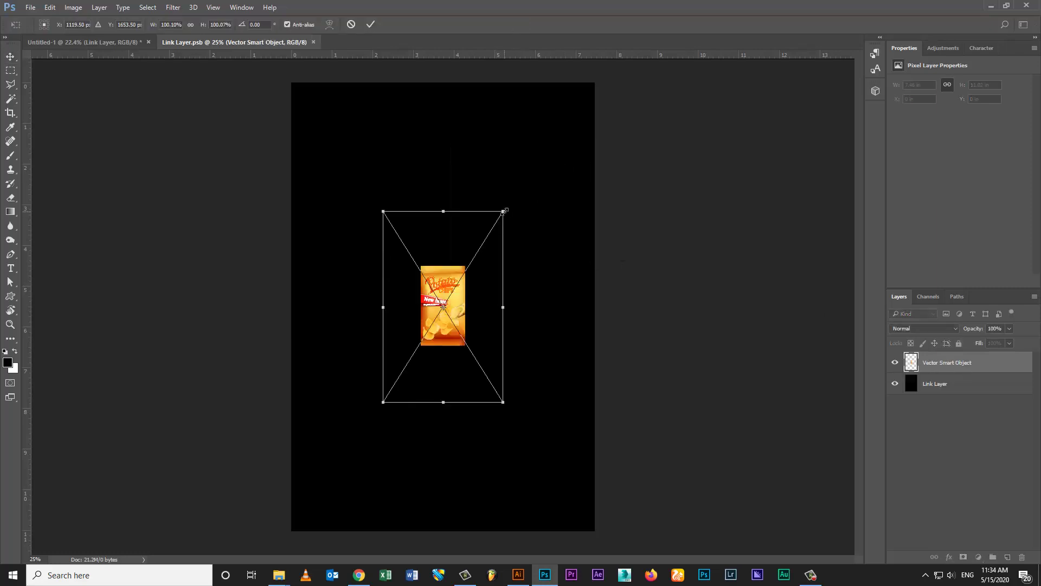
pyautogui.moveTo(509, 204); pyautogui.dragTo(819, 5)
pyautogui.hotkey('ctrl', '0')
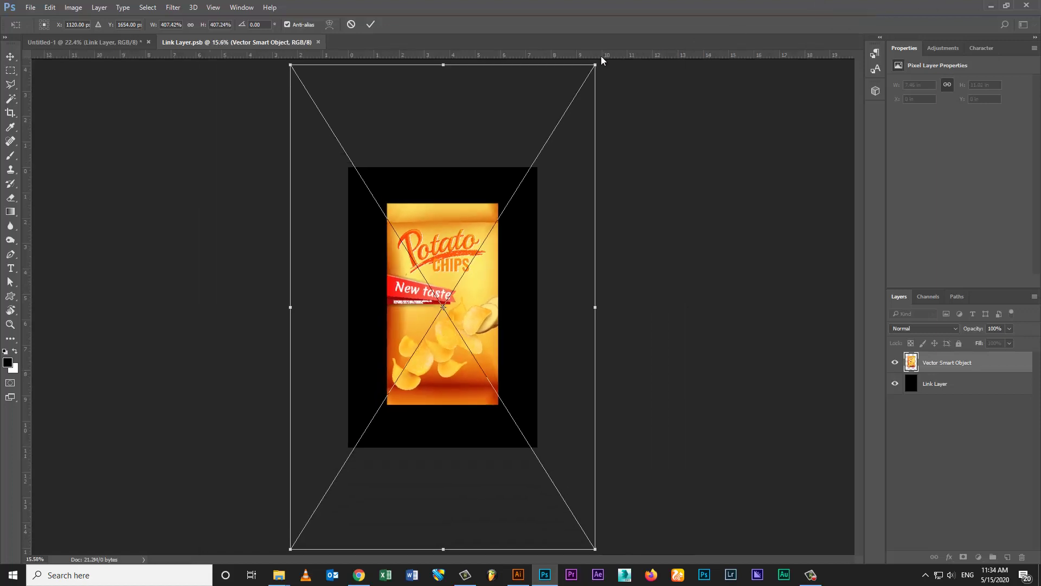
pyautogui.moveTo(620, 47); pyautogui.dragTo(719, 4)
pyautogui.press('Return')
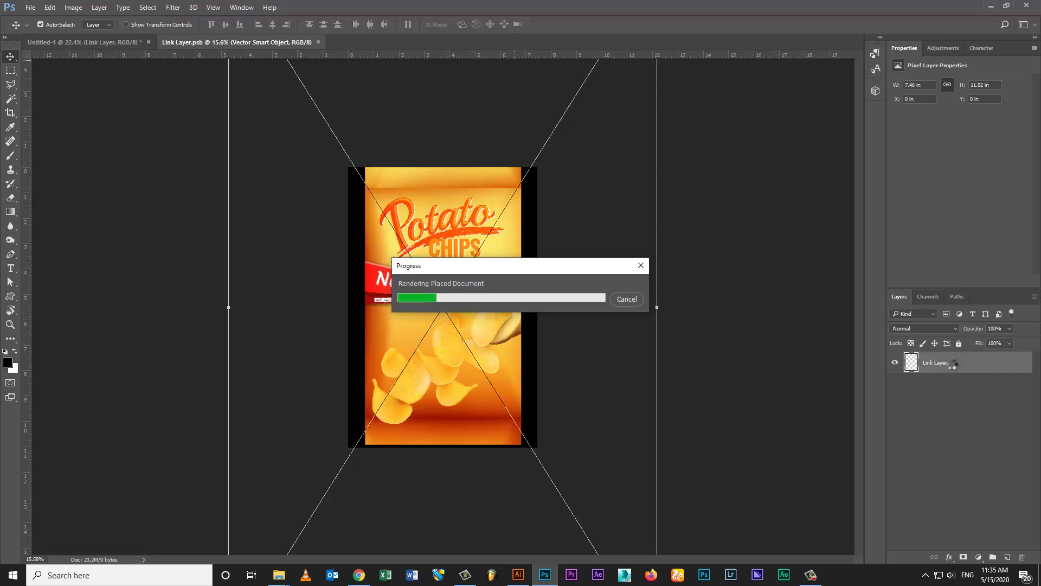
# Step: Rasterize the chips artwork, stretch it across the black rectangle, save, and return to Untitled-1
pyautogui.rightClick(951, 363)
pyautogui.click(850, 244)
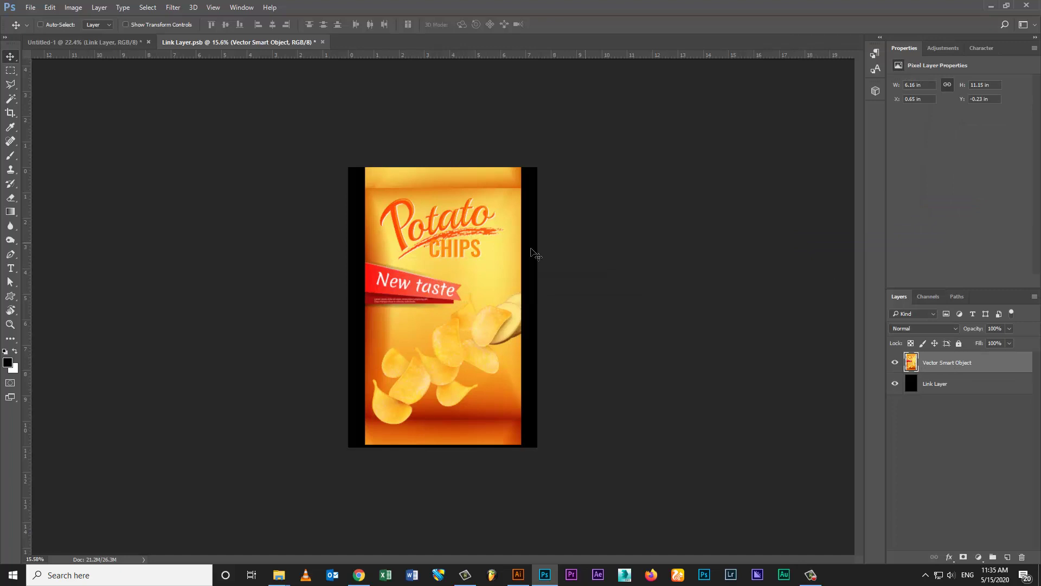
pyautogui.hotkey('ctrl', 't')
pyautogui.moveTo(483, 307); pyautogui.dragTo(539, 305)
pyautogui.press('Return')
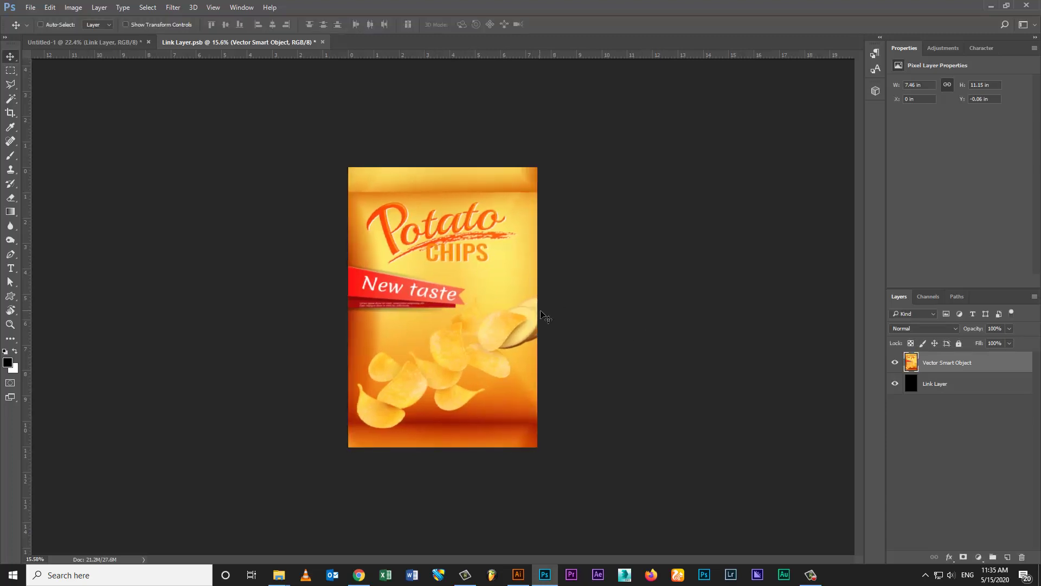
pyautogui.press('ctrl')
pyautogui.click(136, 43)
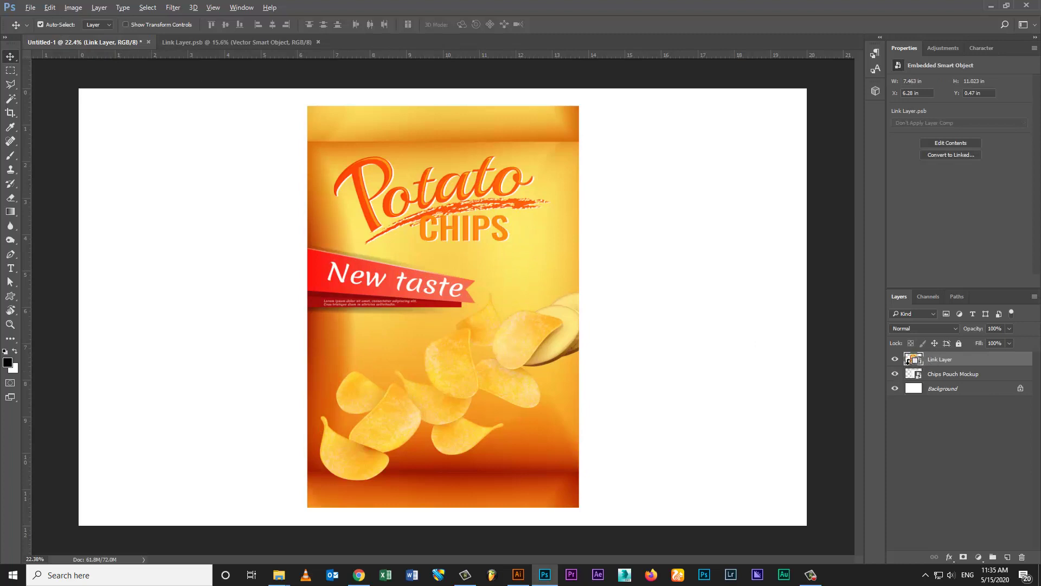
# Step: Duplicate the Chips Pouch Mockup layer as a new layer named 'Shades'
pyautogui.click(944, 374)
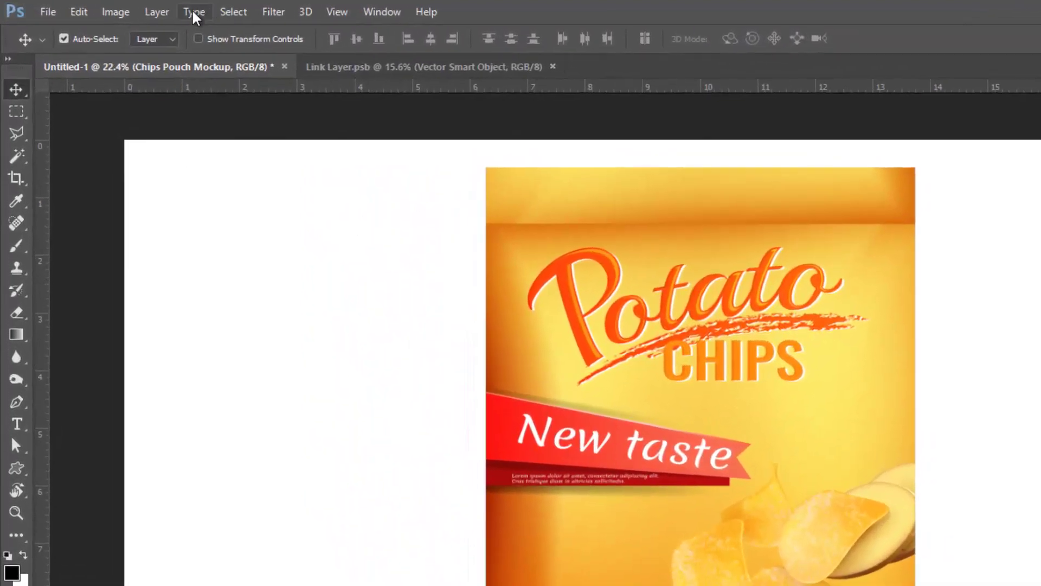
pyautogui.click(135, 10)
pyautogui.click(193, 47)
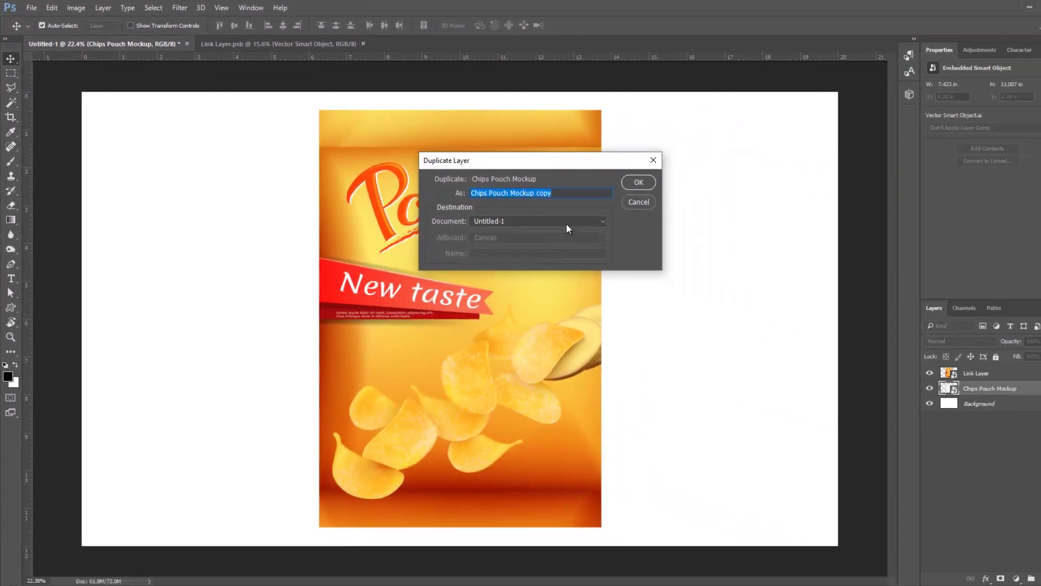
pyautogui.write('Shades')
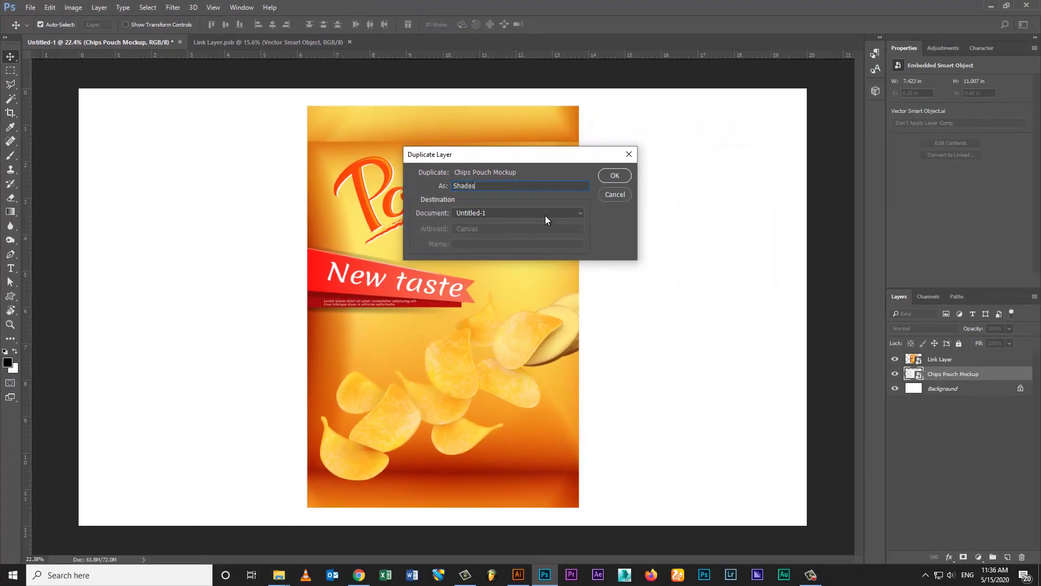
pyautogui.press('Return')
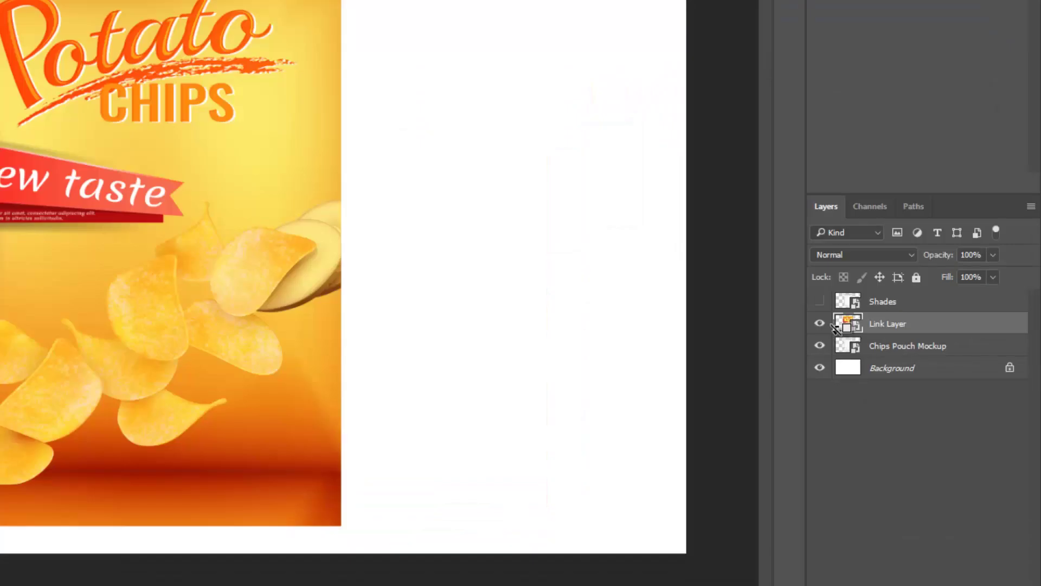
# Step: Clip Link Layer to the Chips Pouch Mockup shape as a clipping mask
pyautogui.keyDown('alt'); pyautogui.click(835, 329); pyautogui.keyUp('alt')
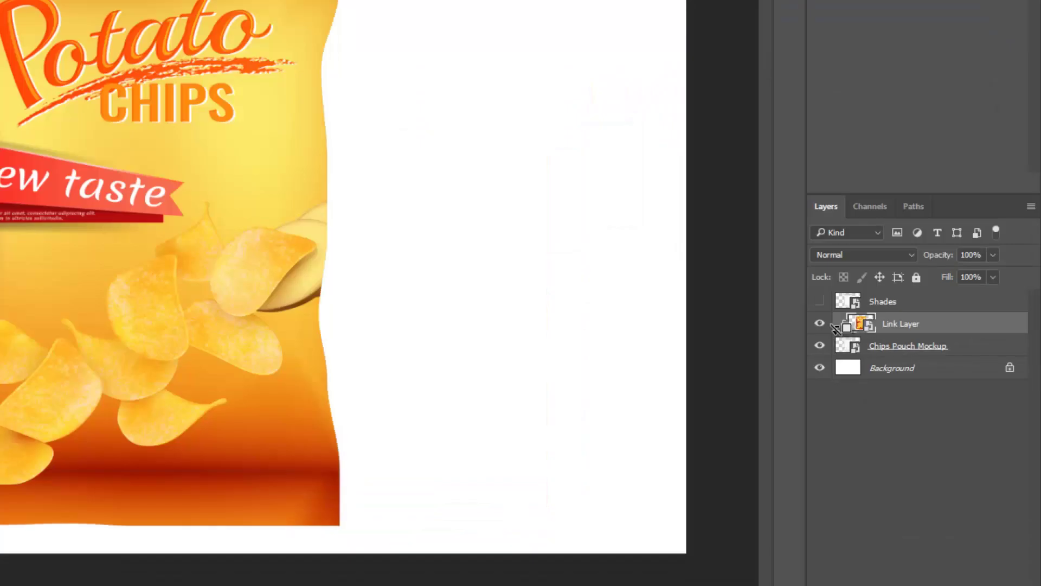
pyautogui.click(874, 347)
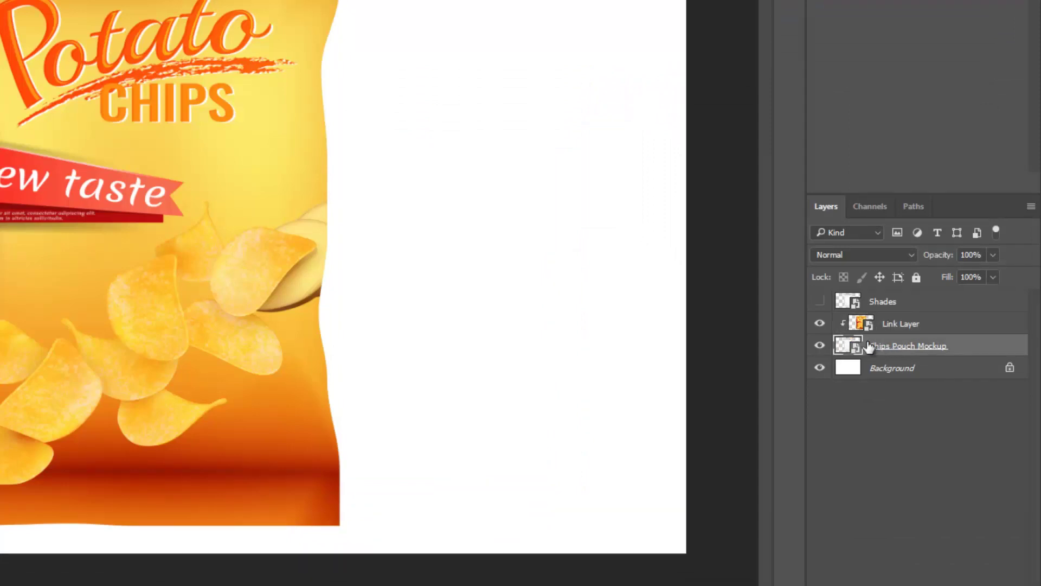
pyautogui.click(893, 325)
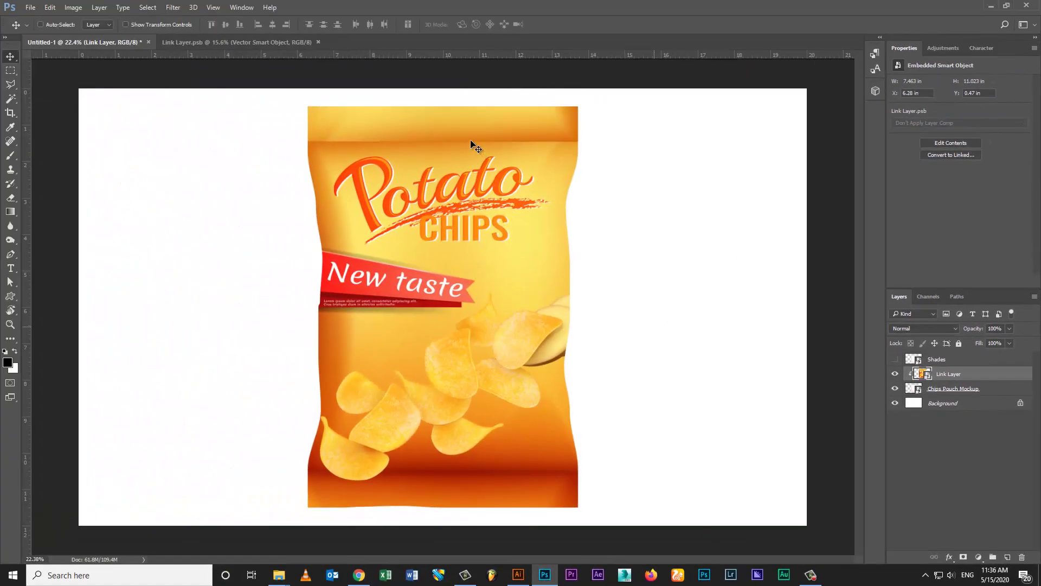
# Step: Stretch the clipped artwork's top edge slightly upward
pyautogui.hotkey('ctrl', 't')
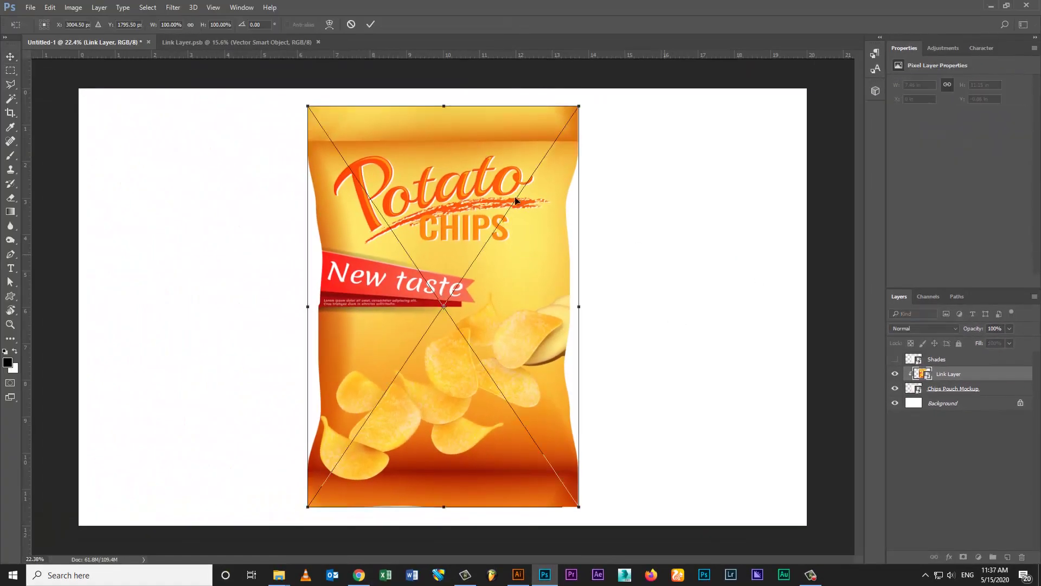
pyautogui.moveTo(444, 109); pyautogui.dragTo(447, 103)
pyautogui.press('Return')
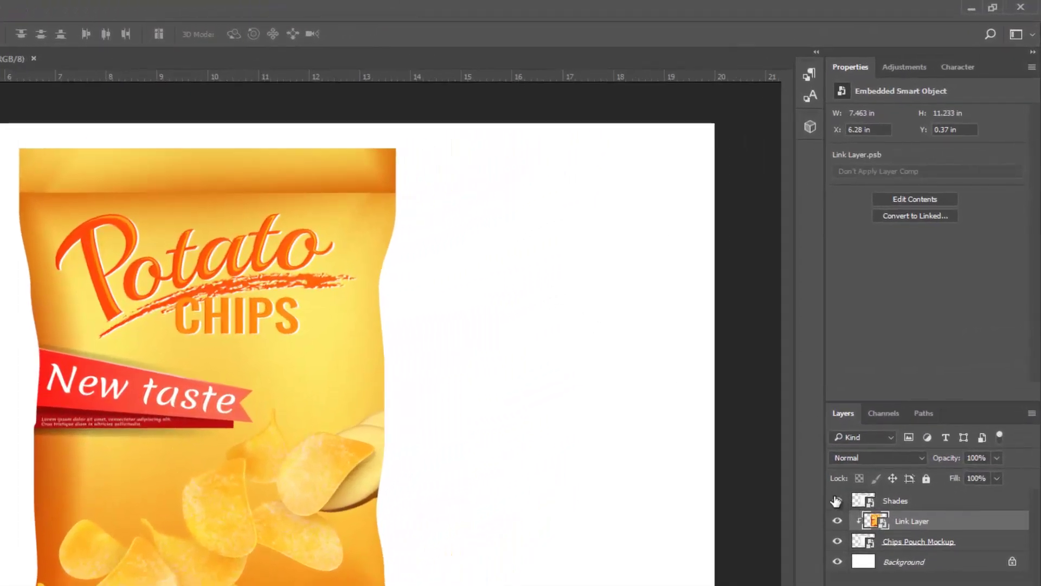
# Step: Make the Shades layer visible and set its blend mode to Multiply
pyautogui.click(855, 458)
pyautogui.click(893, 455)
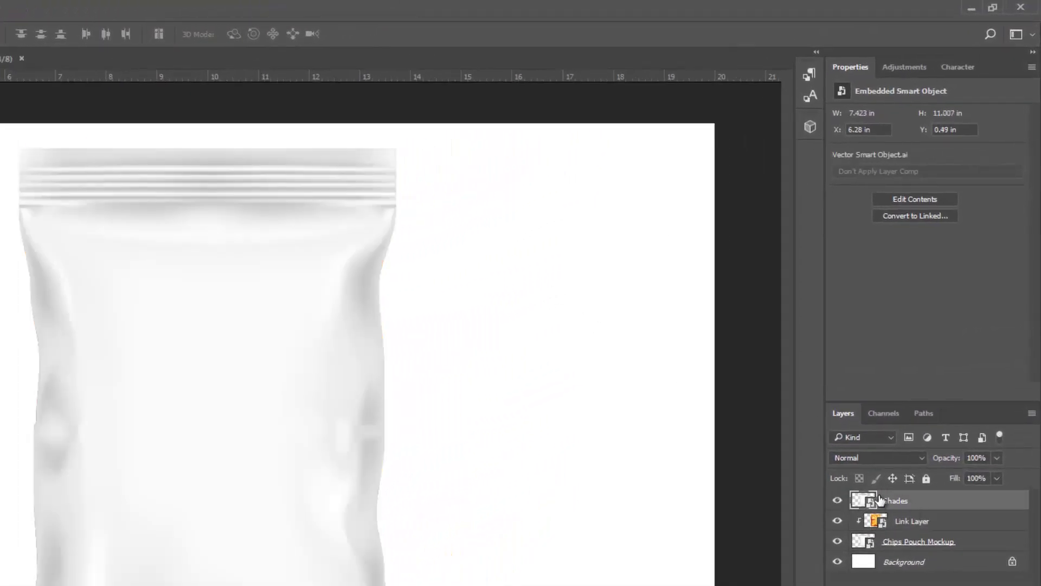
pyautogui.click(858, 461)
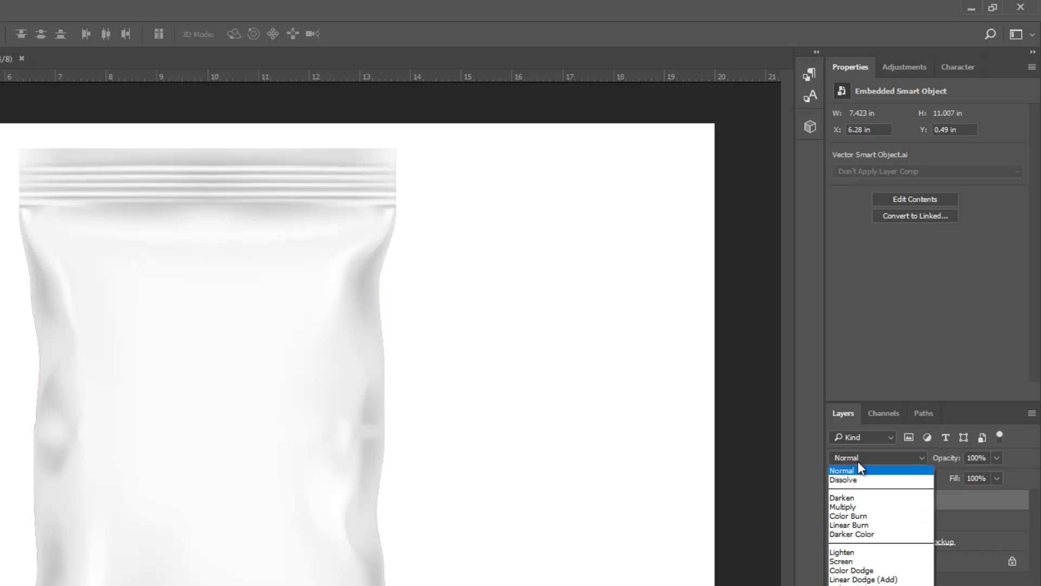
pyautogui.click(857, 503)
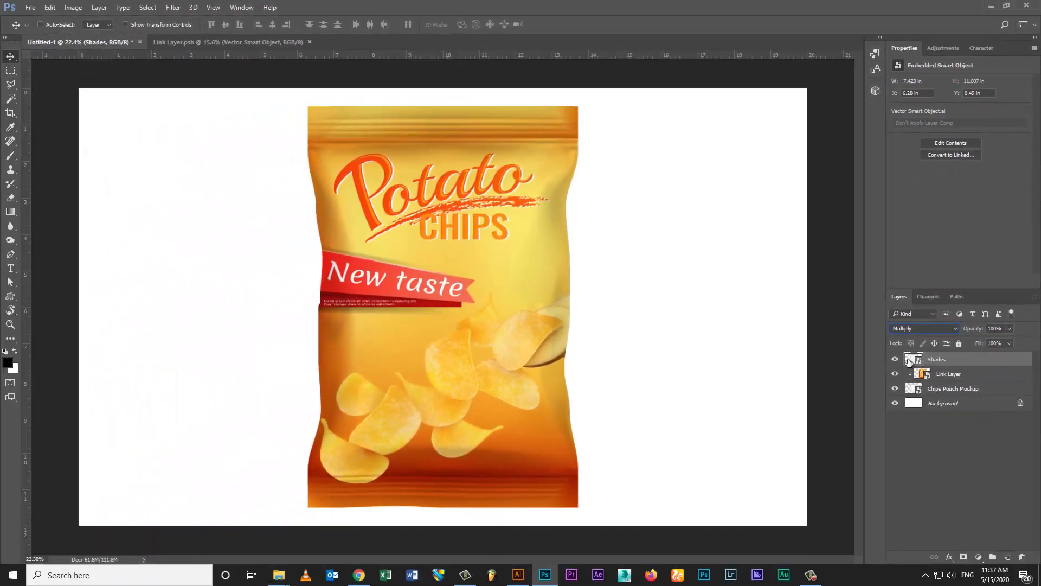
# Step: Duplicate the Shades layer and rename the copy 'Shades 1'
pyautogui.press('ctrl')
pyautogui.click(100, 7)
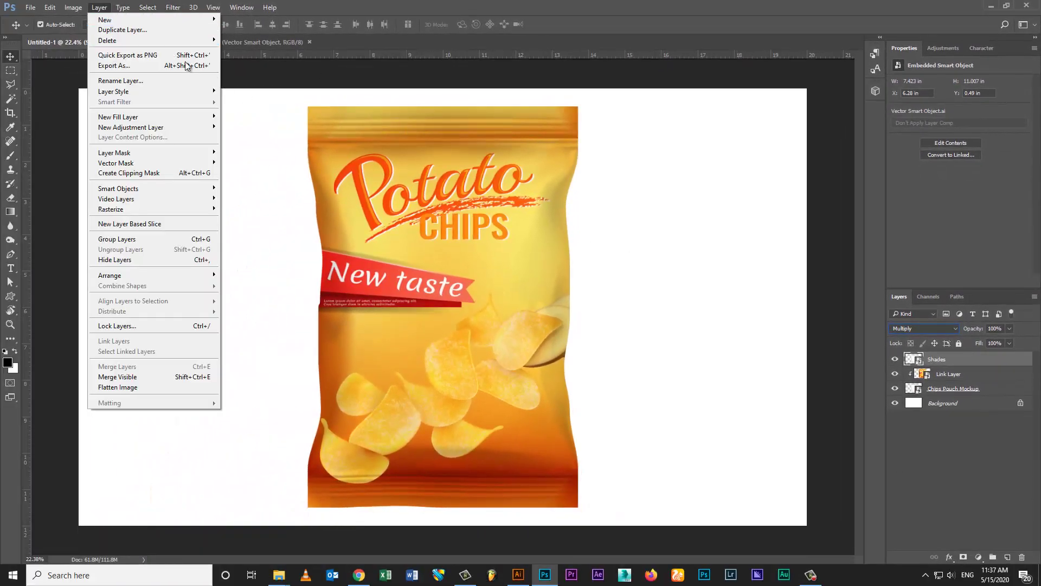
pyautogui.click(149, 31)
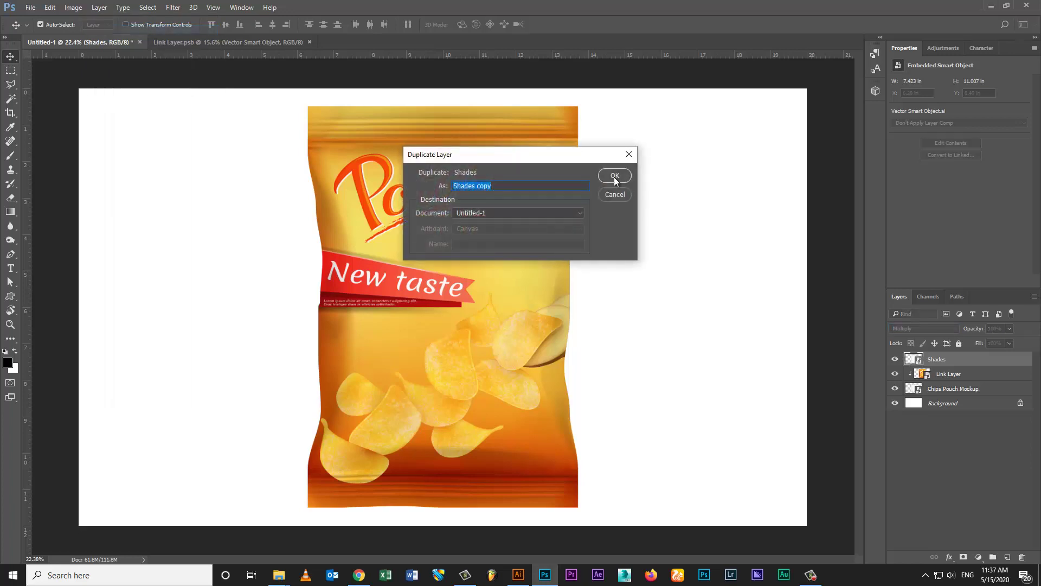
pyautogui.click(614, 175)
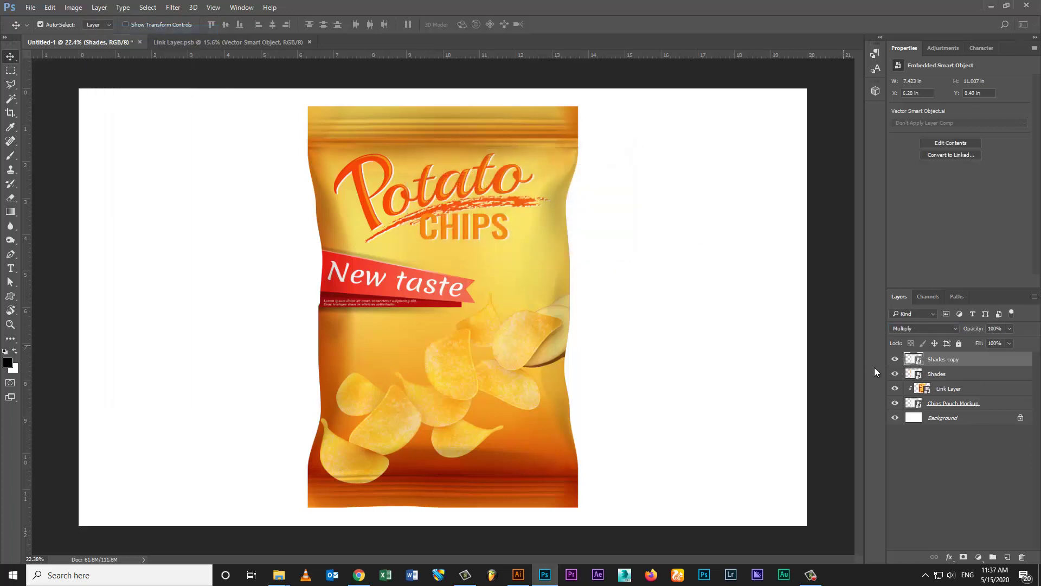
pyautogui.click(948, 359)
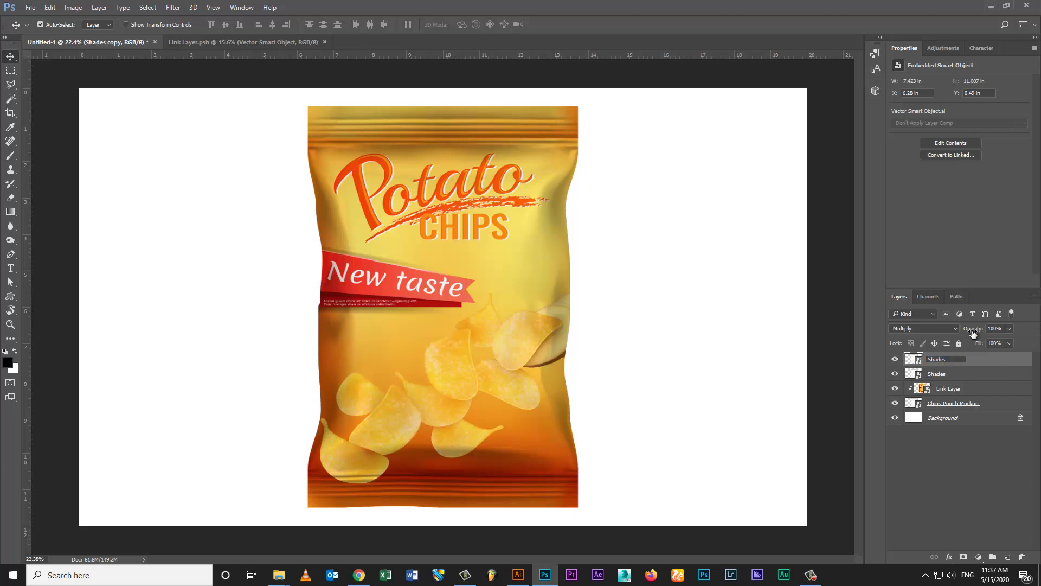
pyautogui.write('1')
pyautogui.press('Return')
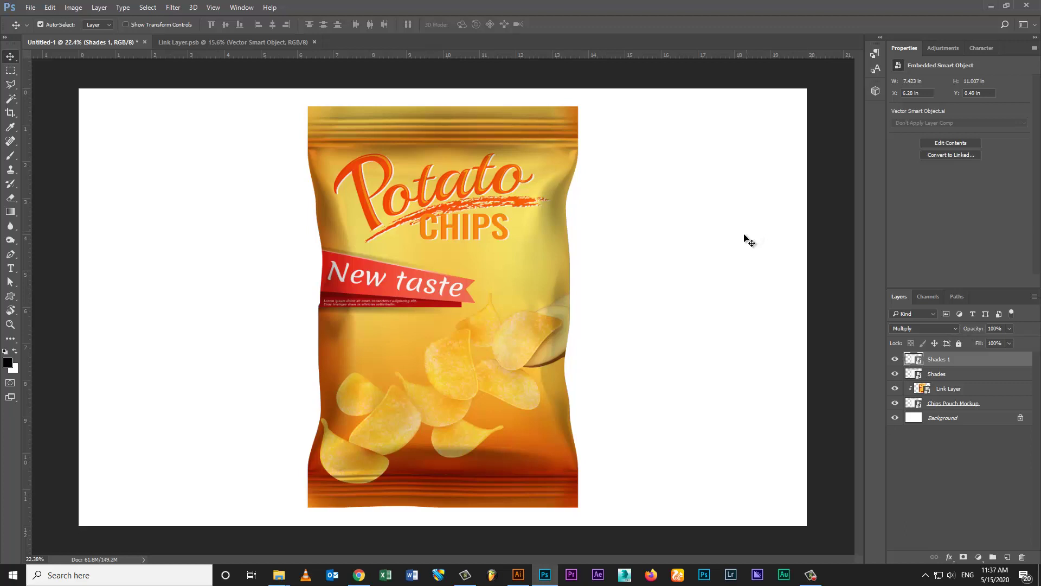
pyautogui.click(942, 374)
pyautogui.click(947, 403)
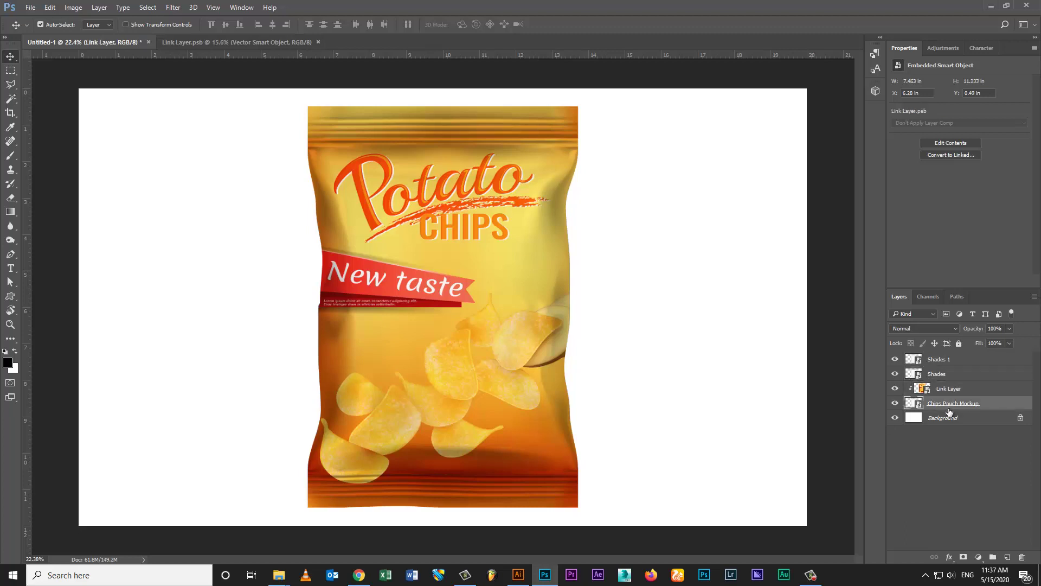
# Step: Add a Curves adjustment layer on top of the Shades 1 layer
pyautogui.click(949, 362)
pyautogui.click(947, 43)
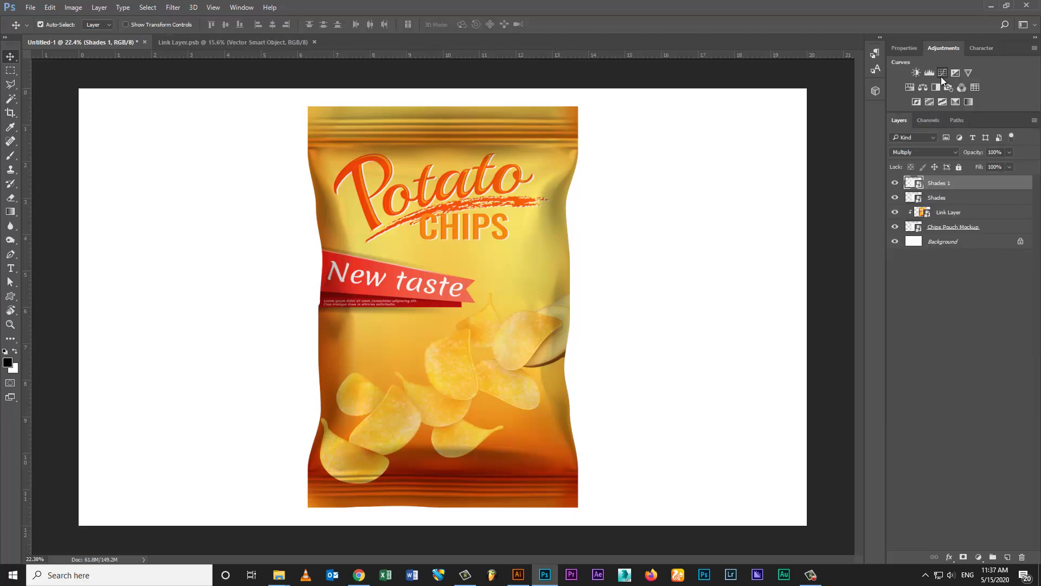
pyautogui.click(942, 72)
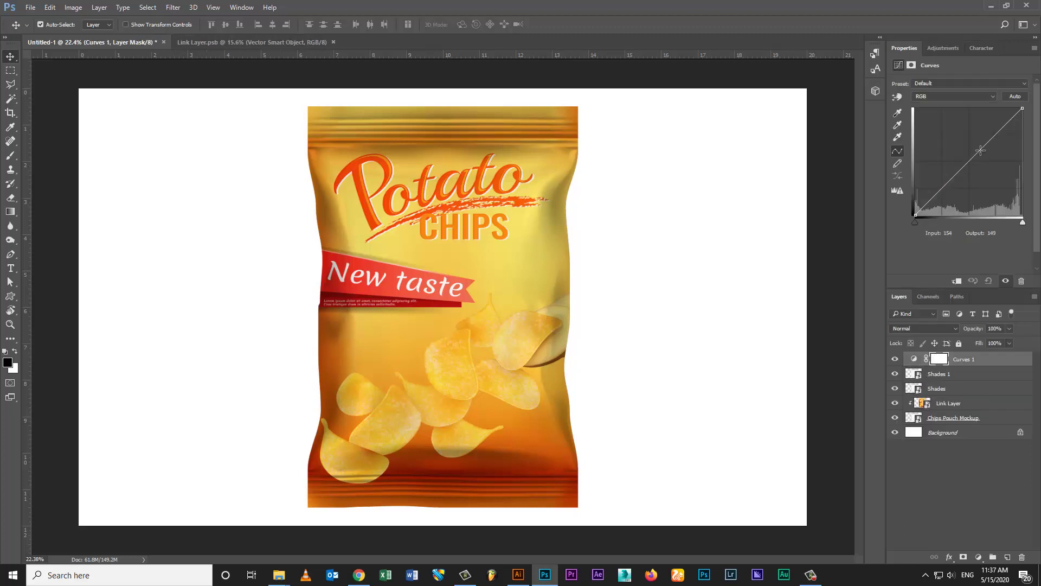
# Step: Shape Curves 1 into an S-curve and move the white point in to brighten highlights
pyautogui.moveTo(986, 141); pyautogui.dragTo(986, 133)
pyautogui.moveTo(957, 171); pyautogui.dragTo(944, 189)
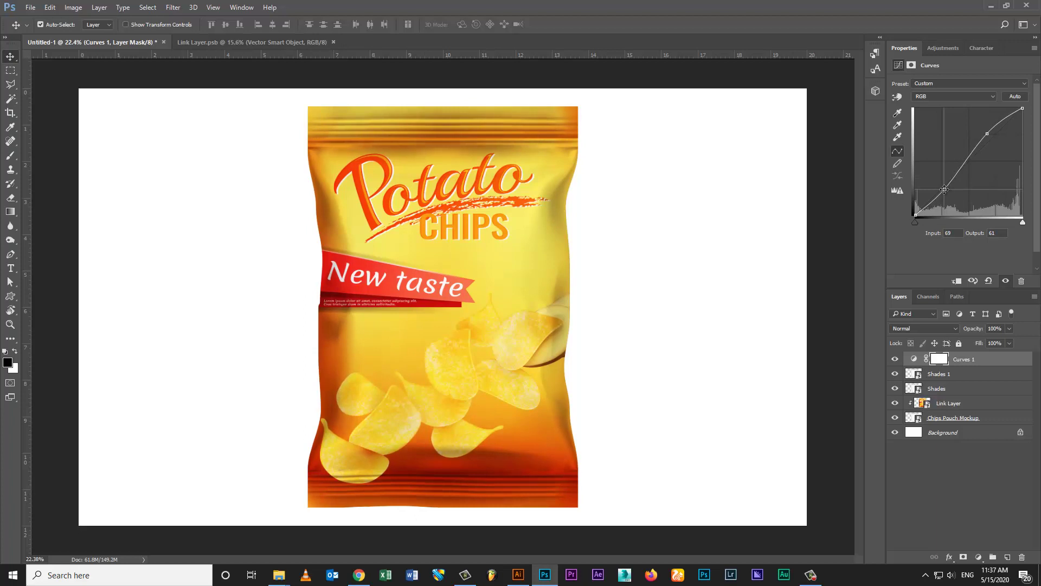
pyautogui.moveTo(987, 133); pyautogui.dragTo(994, 126)
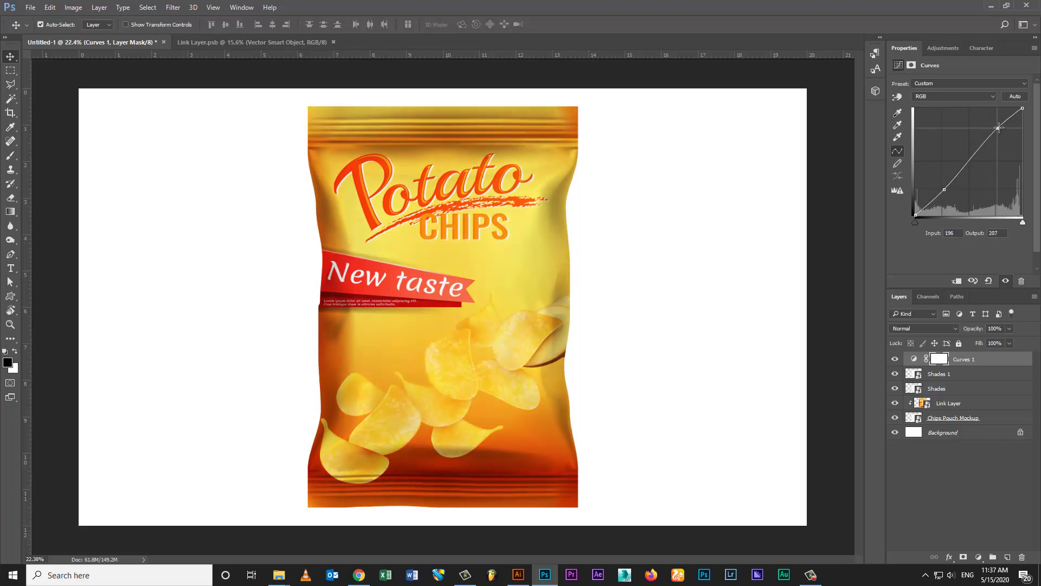
pyautogui.moveTo(999, 127); pyautogui.dragTo(997, 126)
pyautogui.click(916, 222)
pyautogui.moveTo(1024, 224); pyautogui.dragTo(1014, 221)
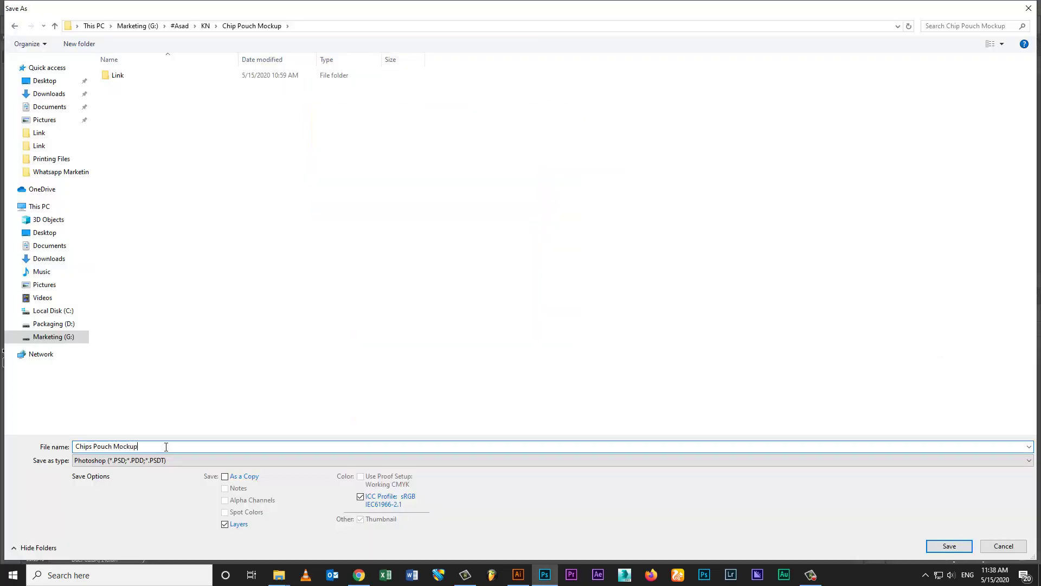
# Step: Save the mockup as Chips Pouch Mockup.psd and close the Link Layer.psb document
pyautogui.press('Escape')
pyautogui.press('Return')
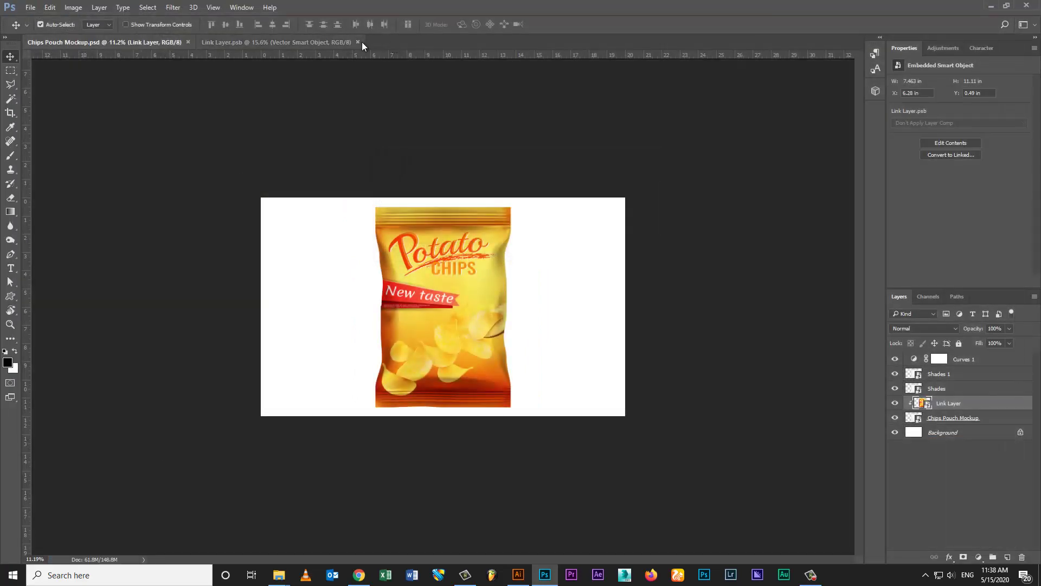
pyautogui.click(358, 42)
# Step: Zoom in so the pouch fills the view and select the Shades 1 layer
pyautogui.press('z')
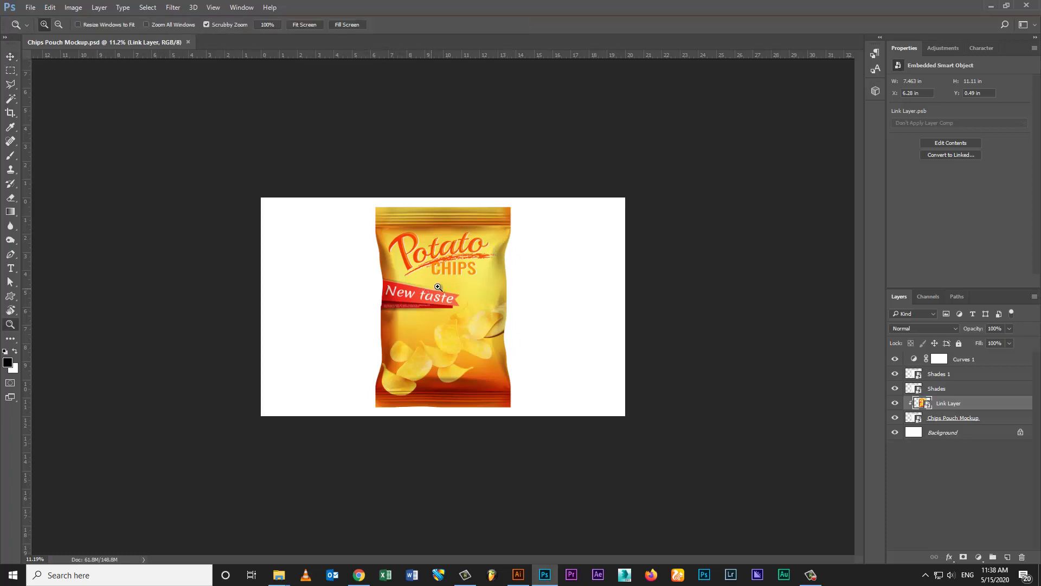
pyautogui.moveTo(509, 222); pyautogui.dragTo(558, 303)
pyautogui.click(950, 378)
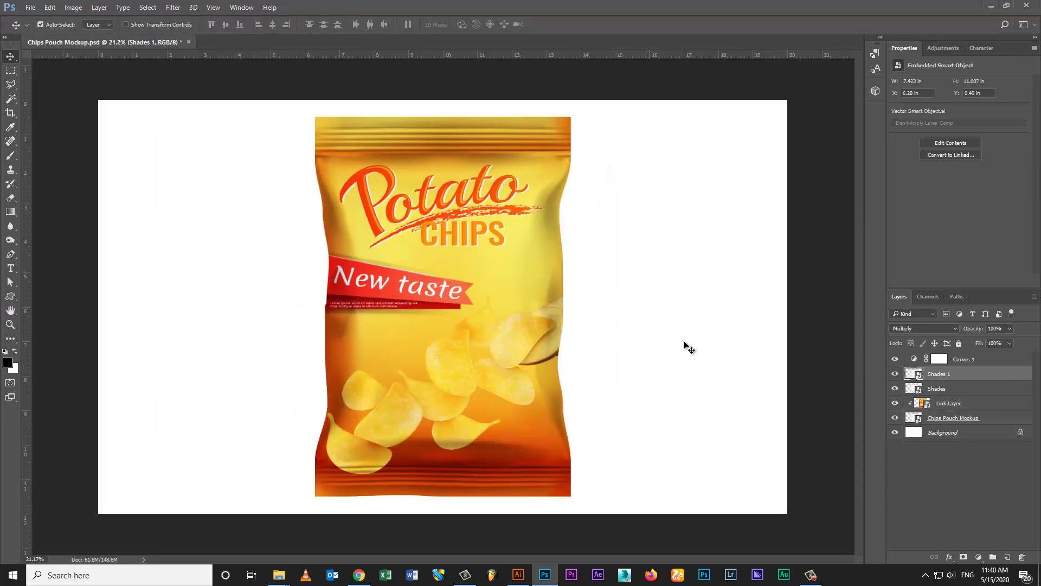
# Step: Save the latest changes to Chips Pouch Mockup.psd with Ctrl+S
pyautogui.hotkey('ctrl', 's')
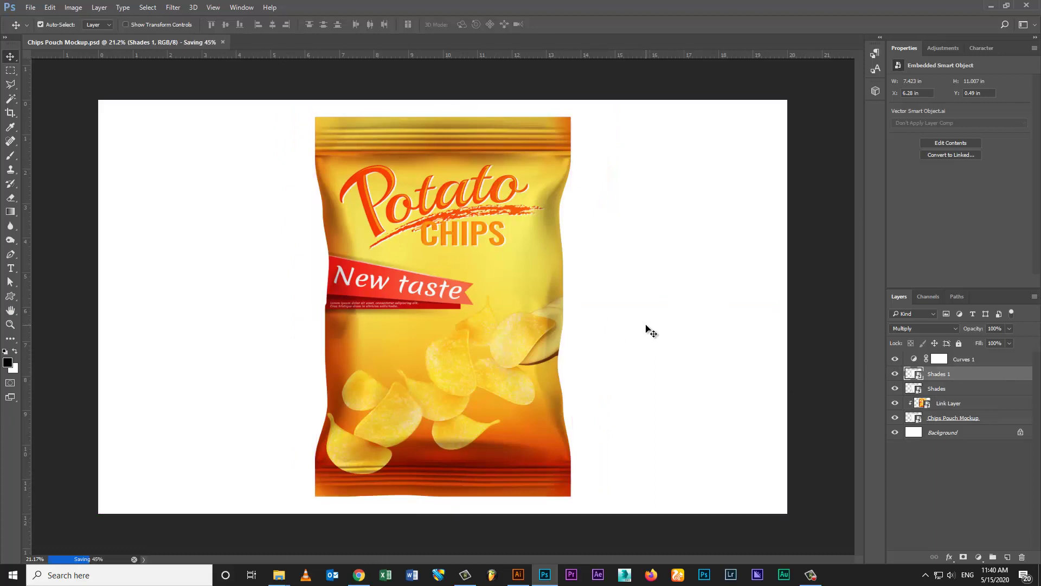